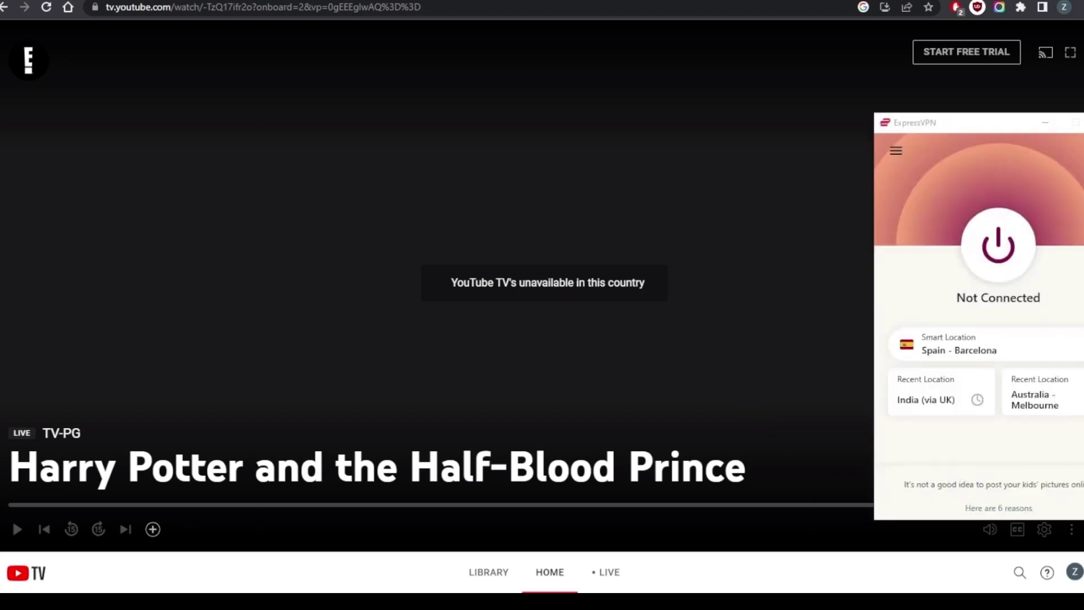
Step: Cycle past the NordVPN and Surfshark windows to ExpressVPN and show its All Locations list
{"action": "left_click", "coordinate": [790, 233]}
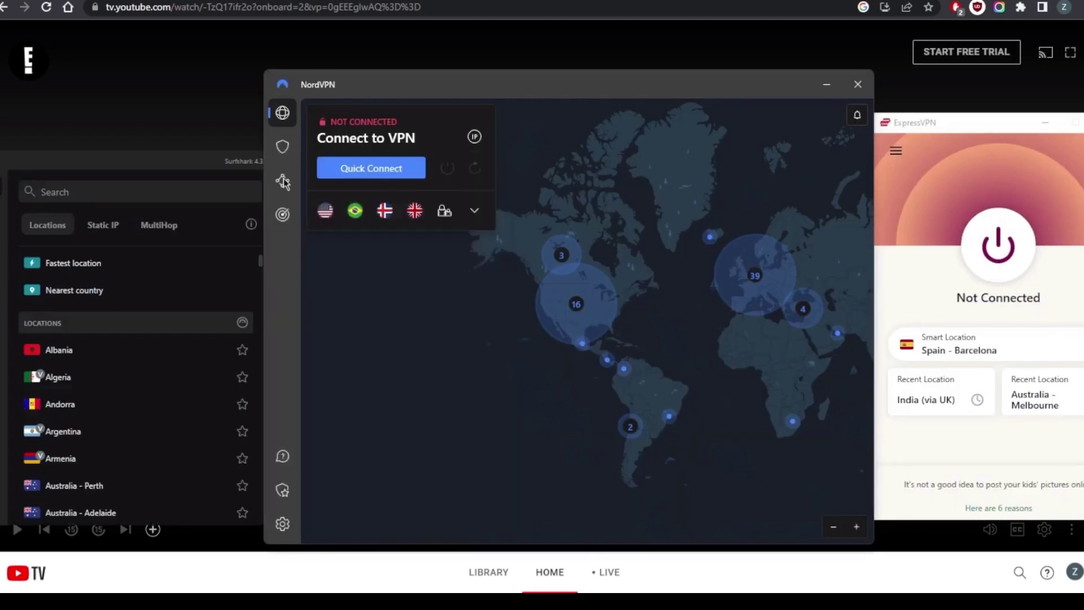
{"action": "left_click", "coordinate": [402, 206]}
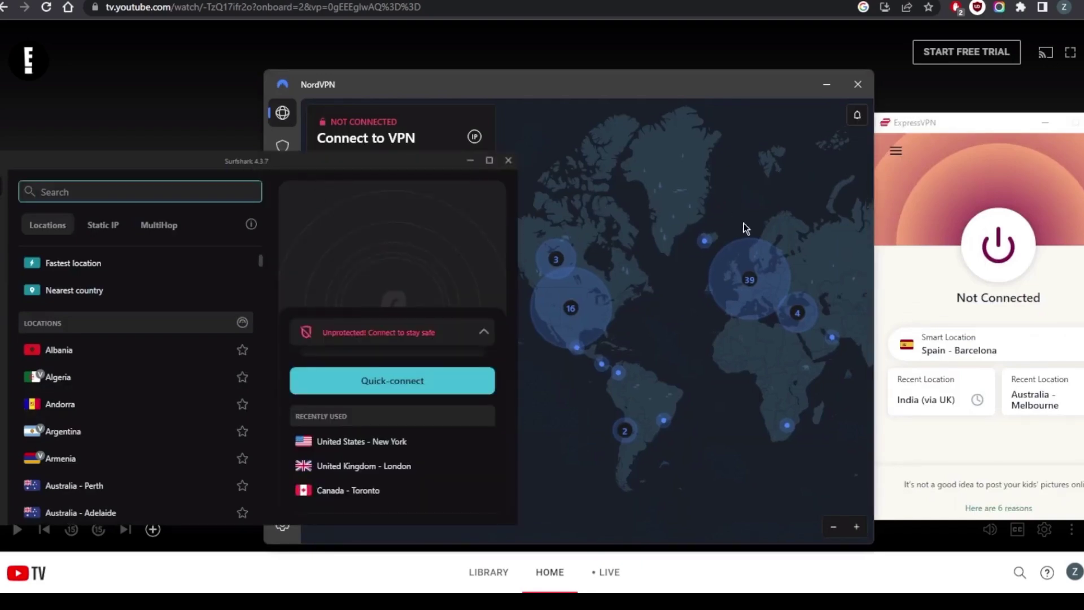
{"action": "left_click", "coordinate": [921, 185]}
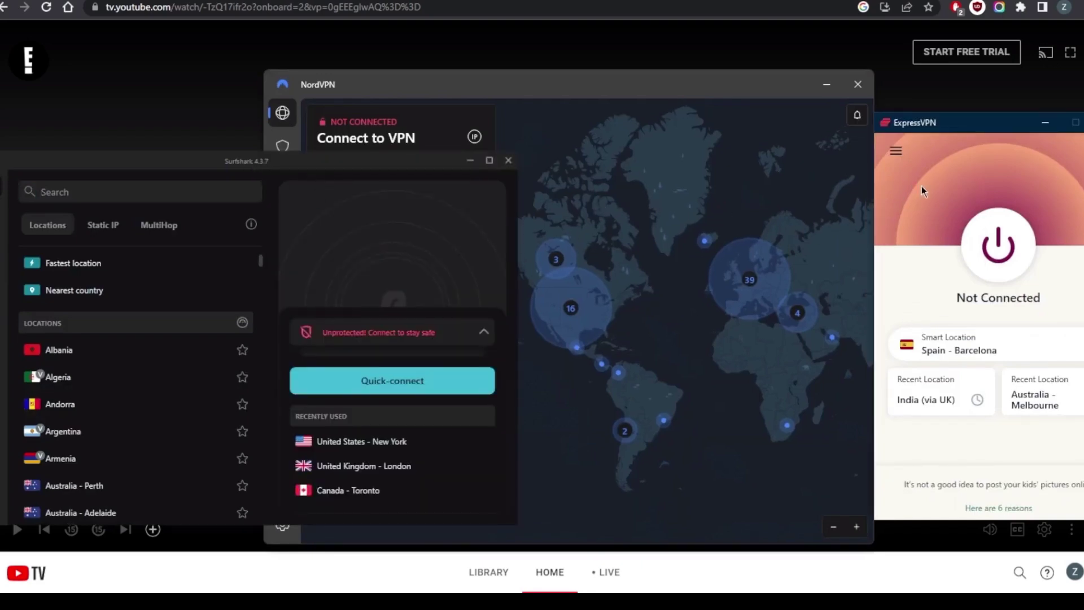
{"action": "left_click", "coordinate": [896, 153]}
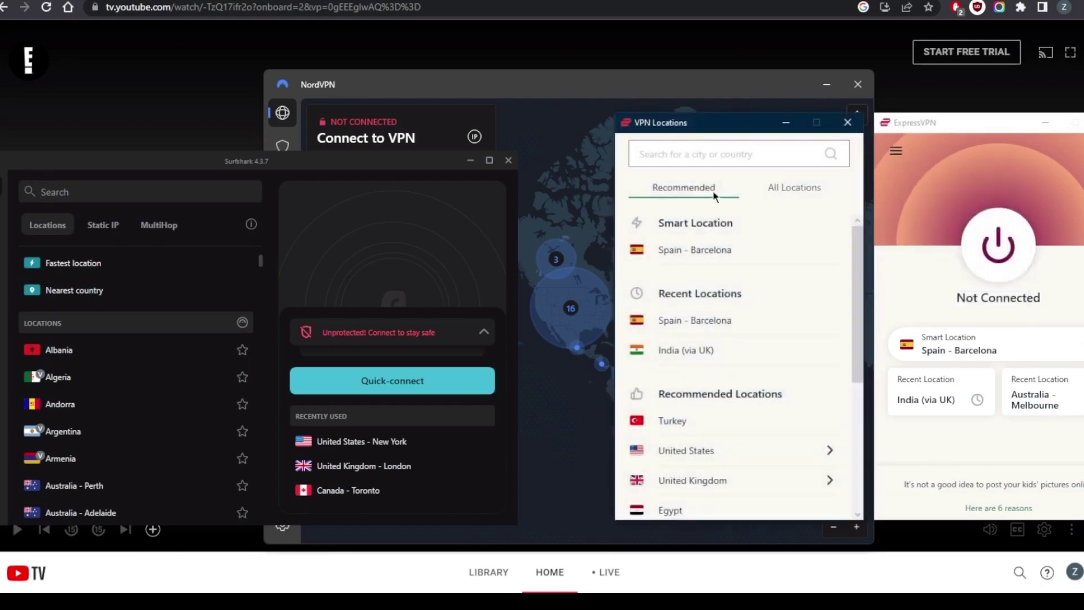
{"action": "left_click", "coordinate": [795, 187]}
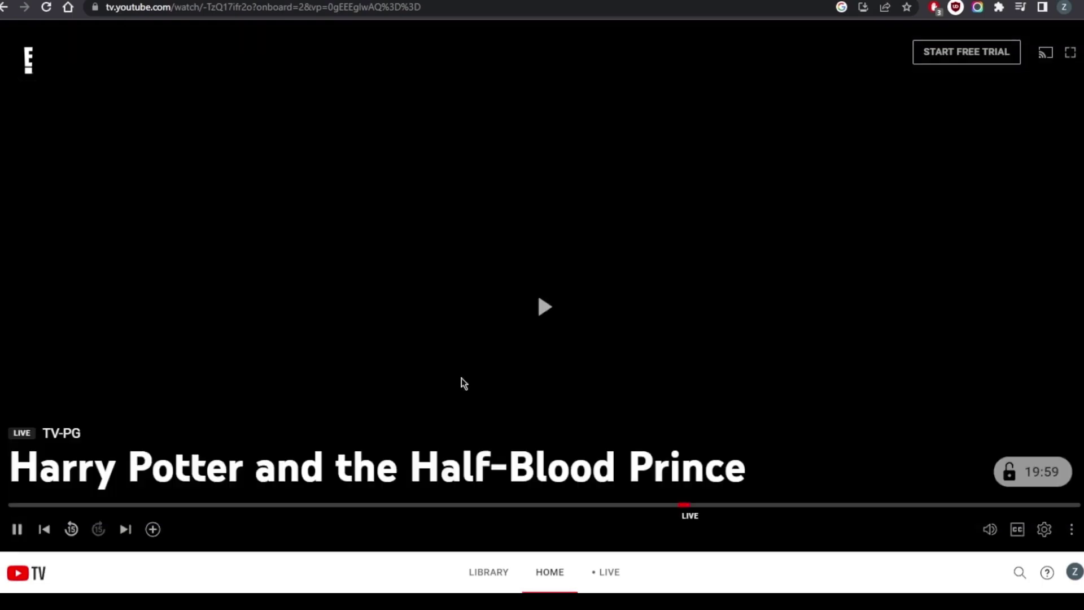
Step: Pause the Half-Blood Prince stream from the YouTube TV player controls
{"action": "left_click", "coordinate": [563, 333]}
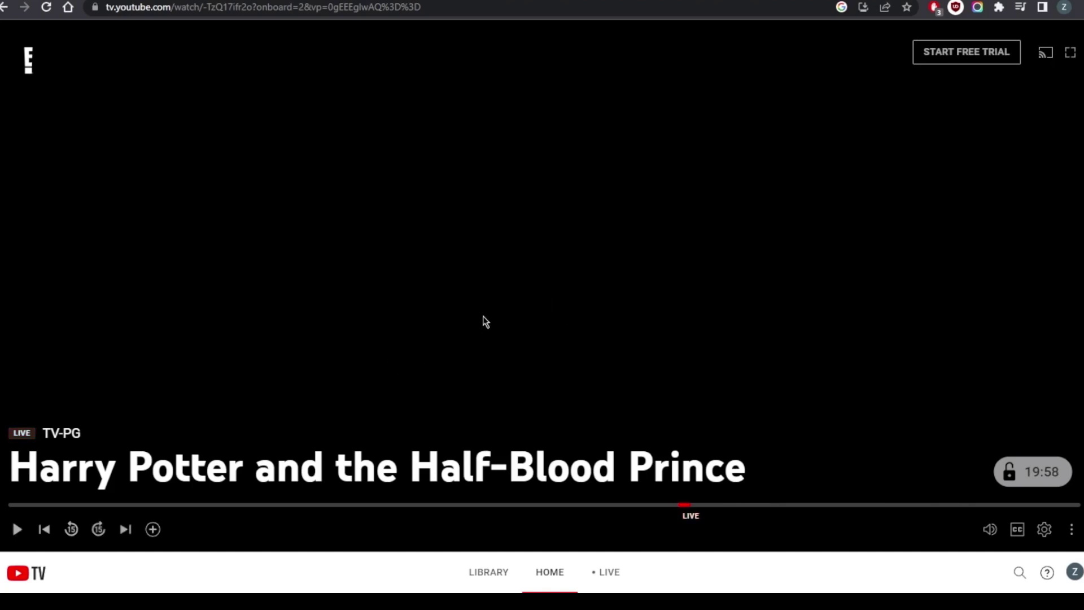